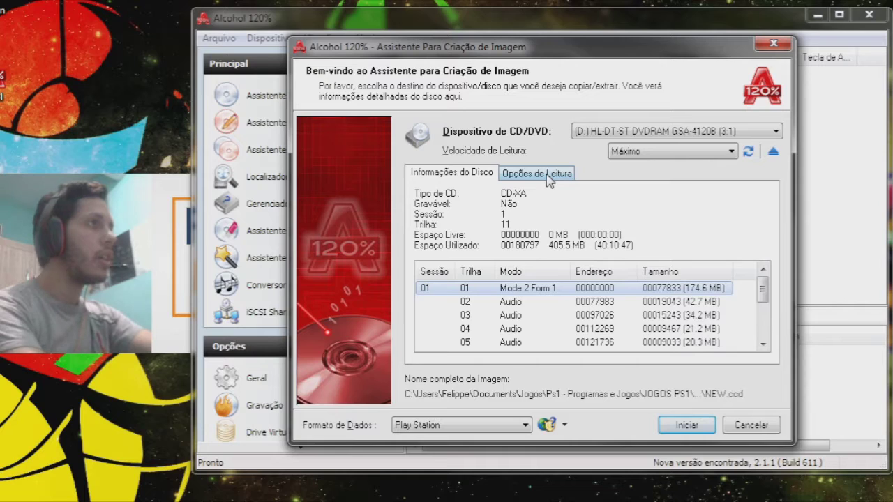
- Set the disc reading speed to 2X (300 KB/Seg) with the image wizard's reading options showing
left_click(549, 176)
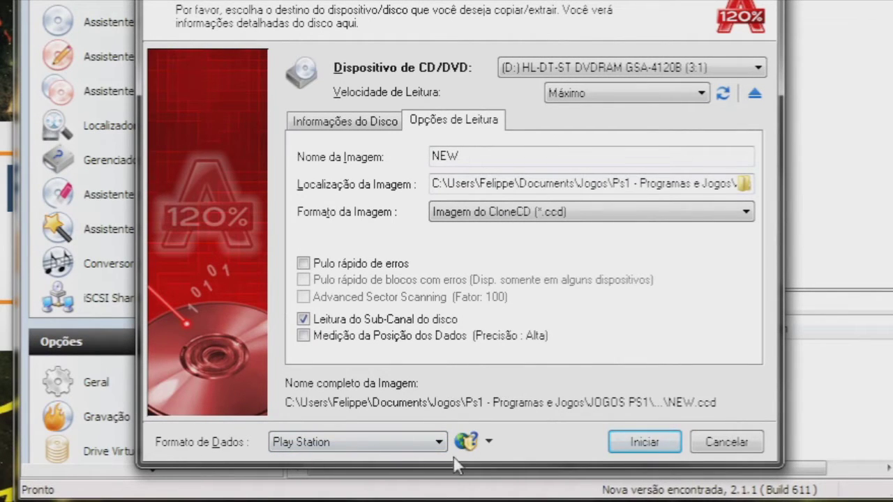
left_click(655, 93)
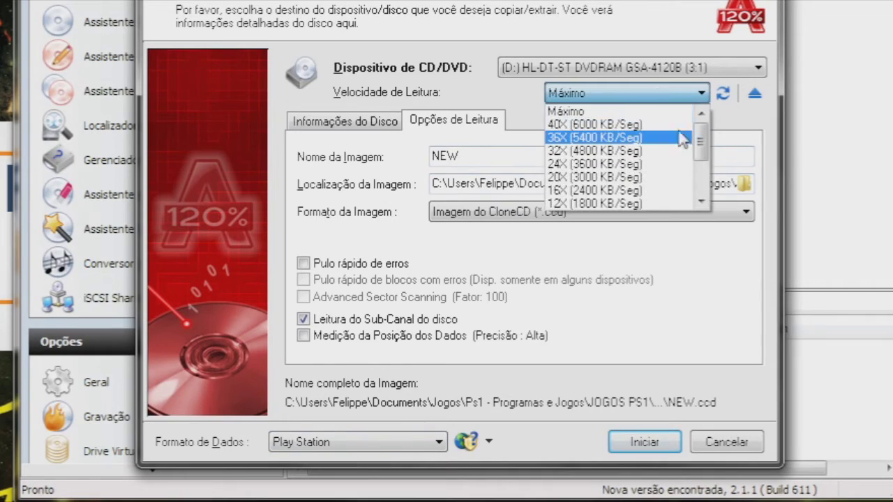
left_click_drag(701, 143, 702, 188)
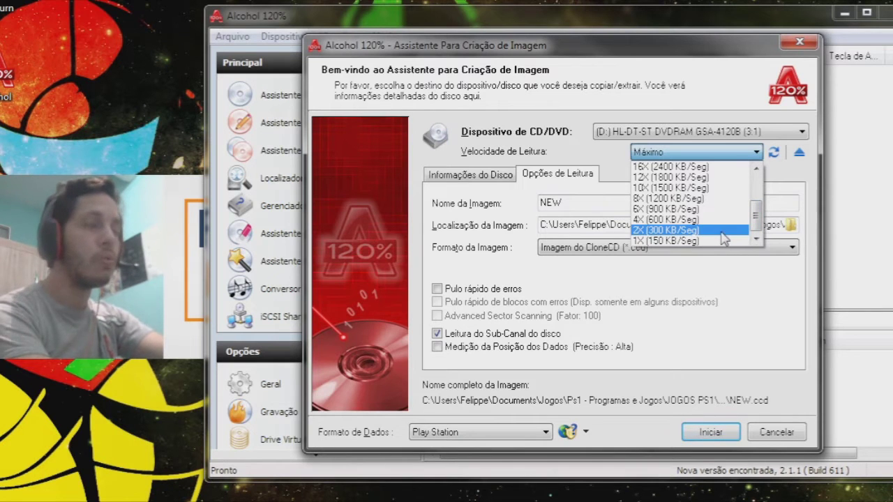
left_click(683, 229)
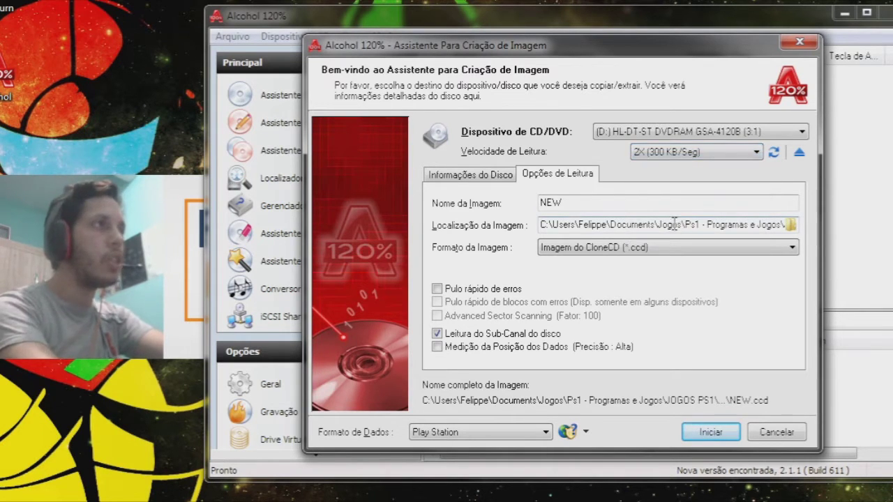
- Check the image name NEW and its save location, and start creating the disc image in CloneCD (*.ccd) format
left_click_drag(586, 203, 528, 202)
left_click(574, 203)
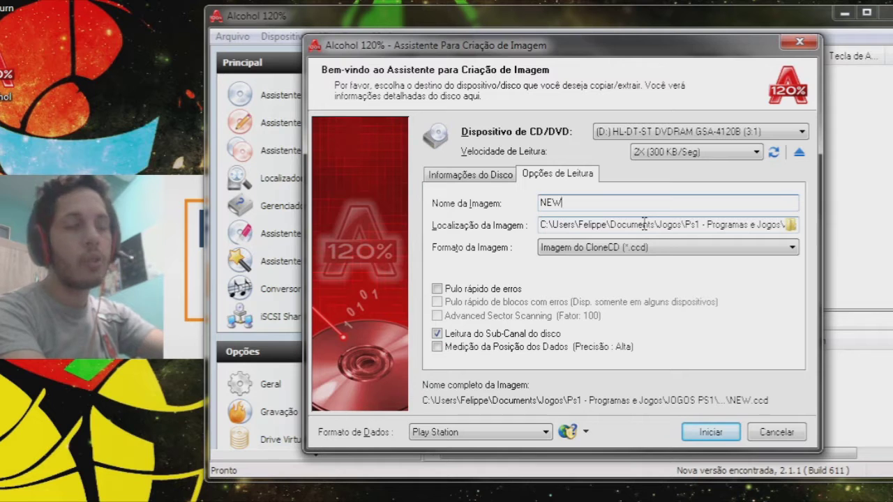
left_click_drag(681, 222, 855, 228)
left_click(759, 221)
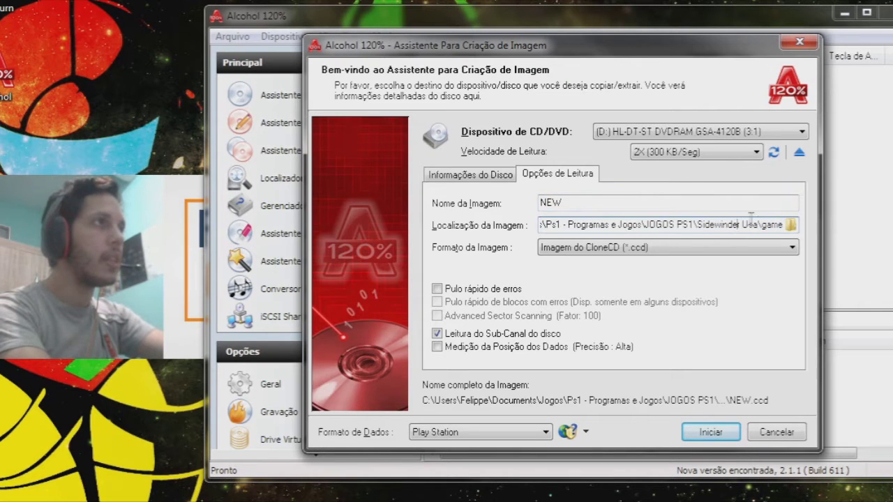
left_click(613, 251)
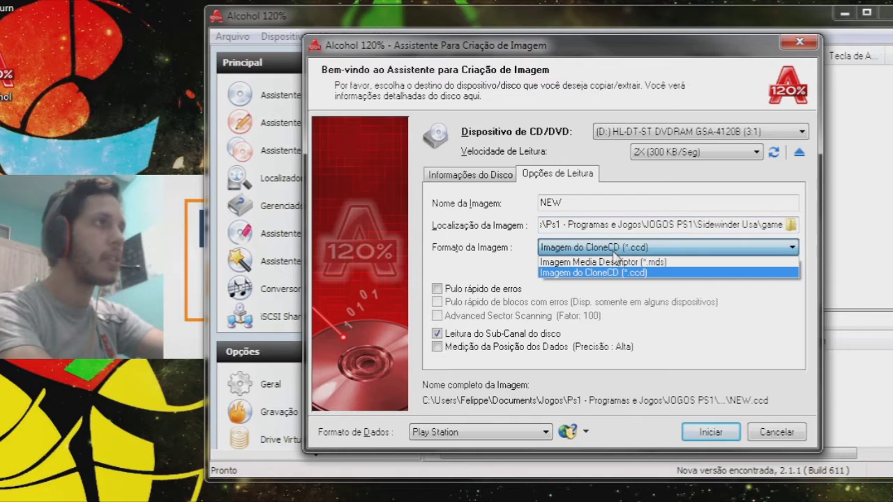
left_click(620, 276)
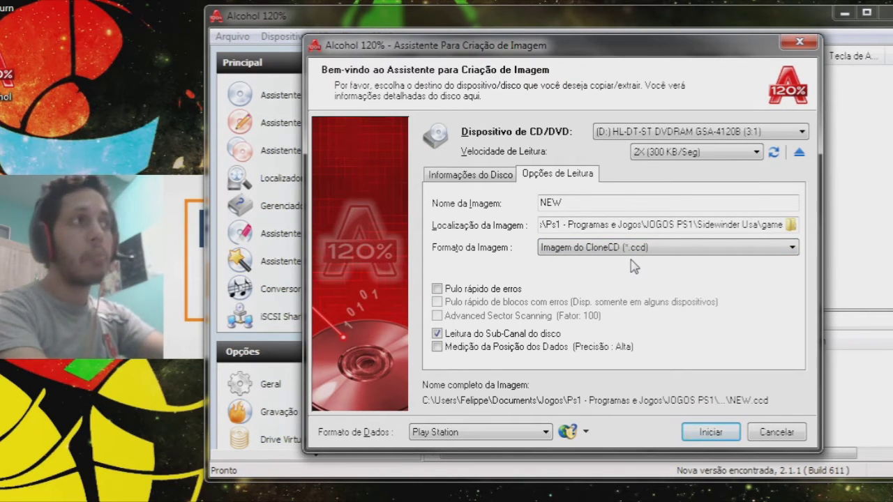
left_click(633, 249)
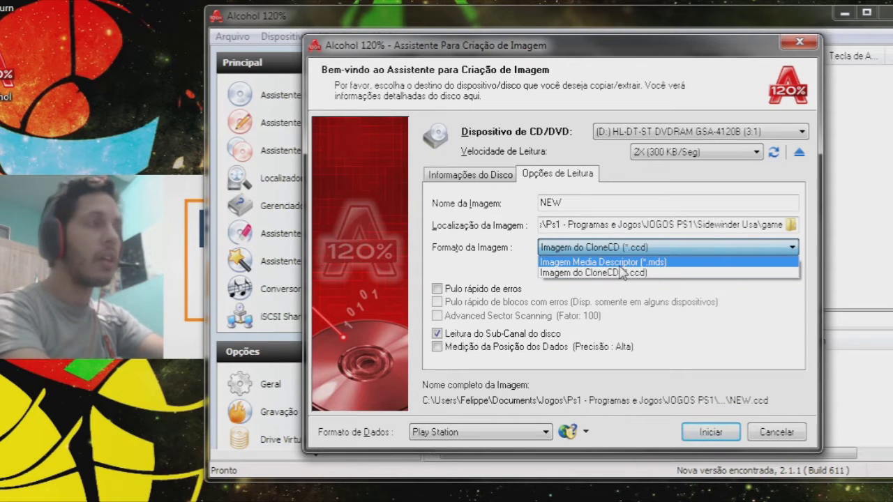
left_click(632, 274)
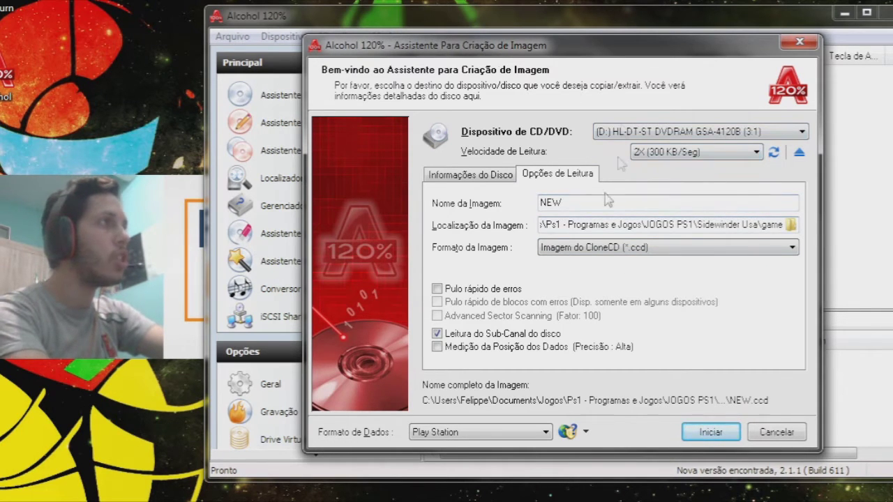
left_click(711, 432)
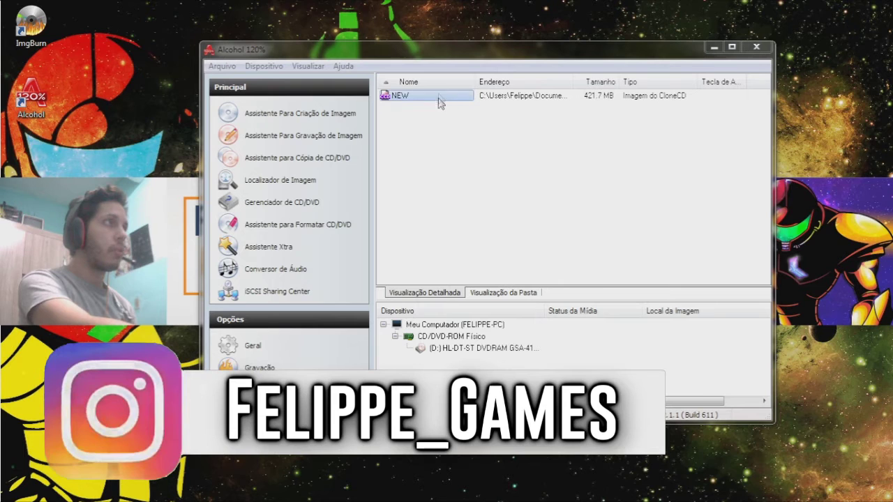
- Open the folder that contains the NEW disc image from the image list
left_click_drag(448, 60, 413, 60)
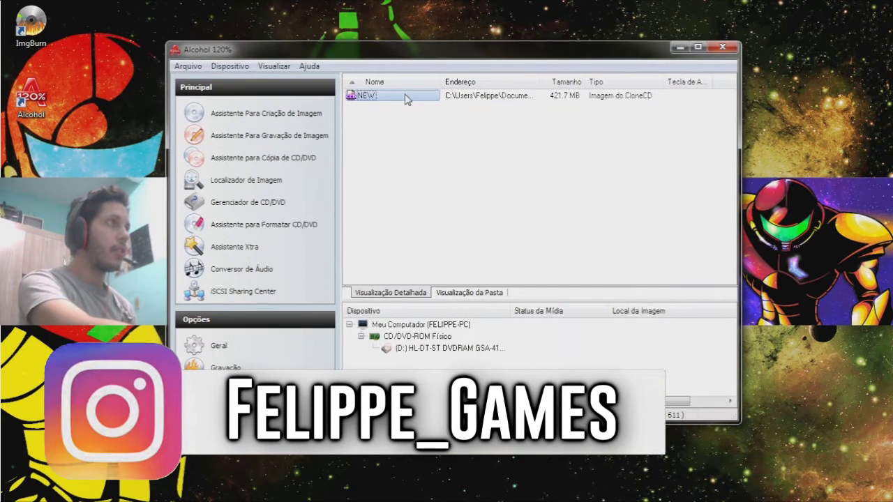
right_click(395, 99)
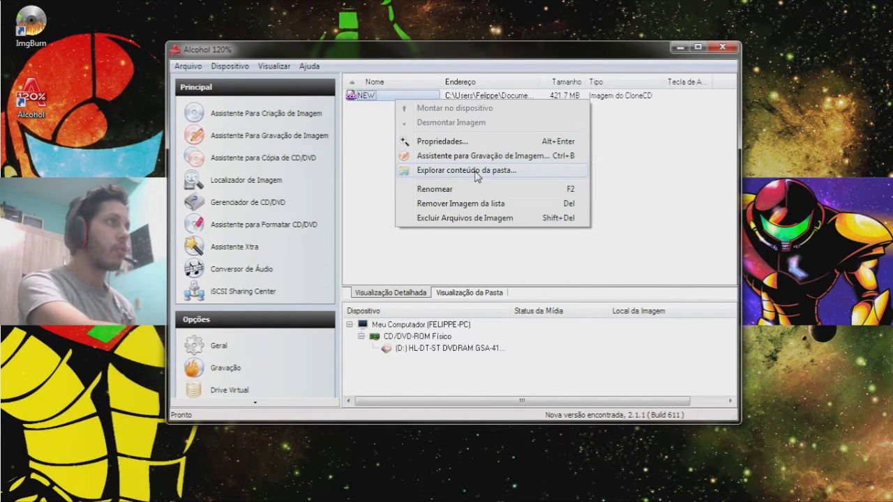
left_click(475, 172)
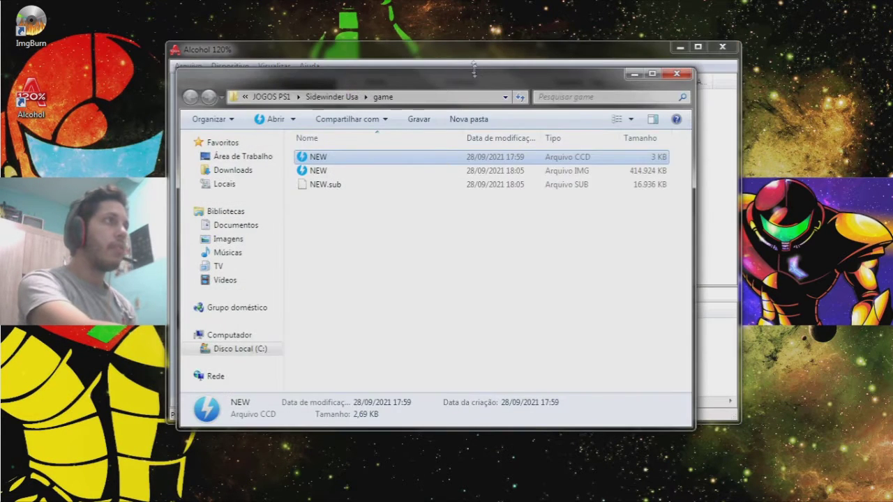
left_click_drag(478, 72, 498, 70)
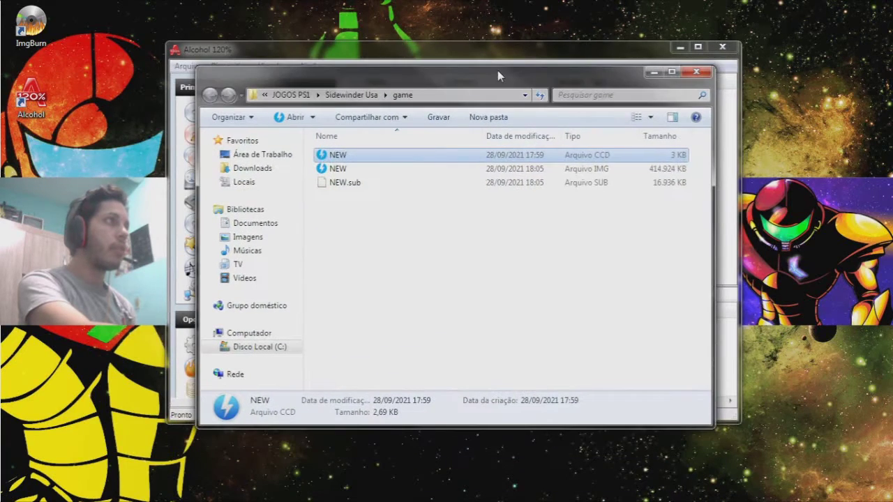
- Examine the NEW CCD and IMG files in the game folder, and minimize the folder window
left_click(372, 170)
left_click(342, 156)
left_click(359, 168)
left_click(364, 159)
left_click(364, 165)
left_click(364, 158)
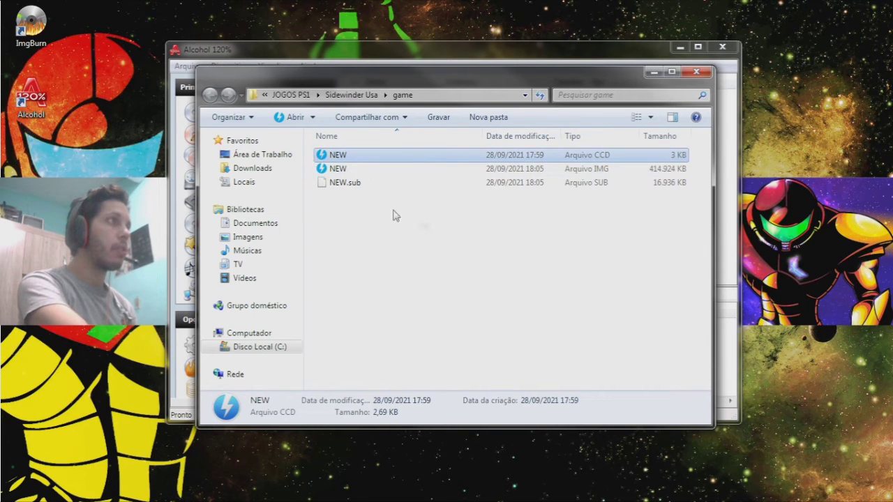
left_click(351, 173)
left_click(361, 157)
left_click(367, 172)
left_click(357, 156)
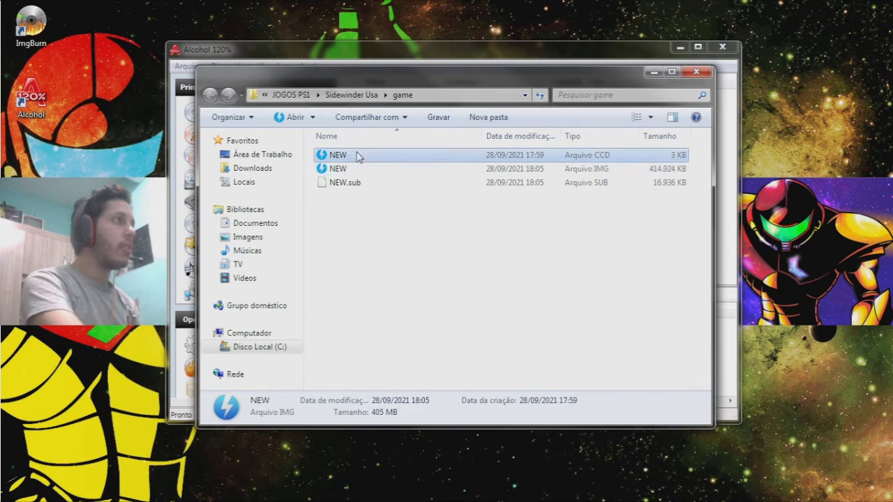
left_click(349, 170)
left_click(357, 156)
left_click(362, 171)
left_click(357, 156)
left_click(362, 169)
left_click(358, 156)
left_click(360, 169)
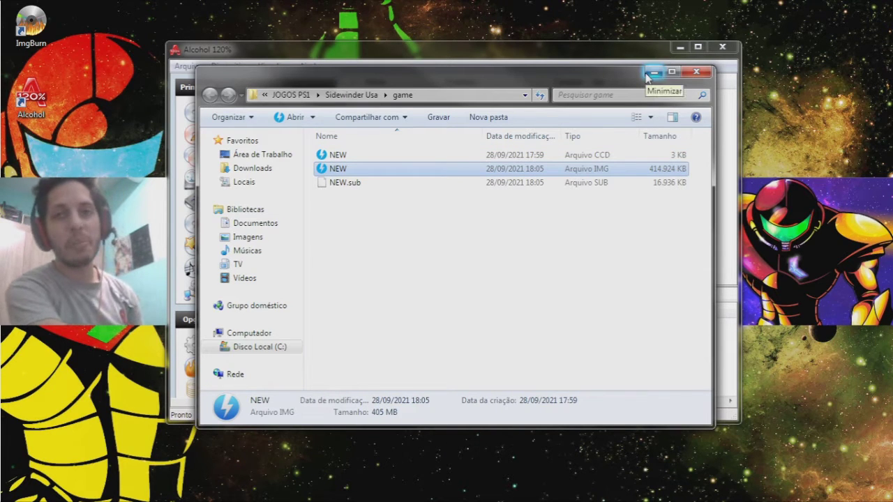
left_click(653, 74)
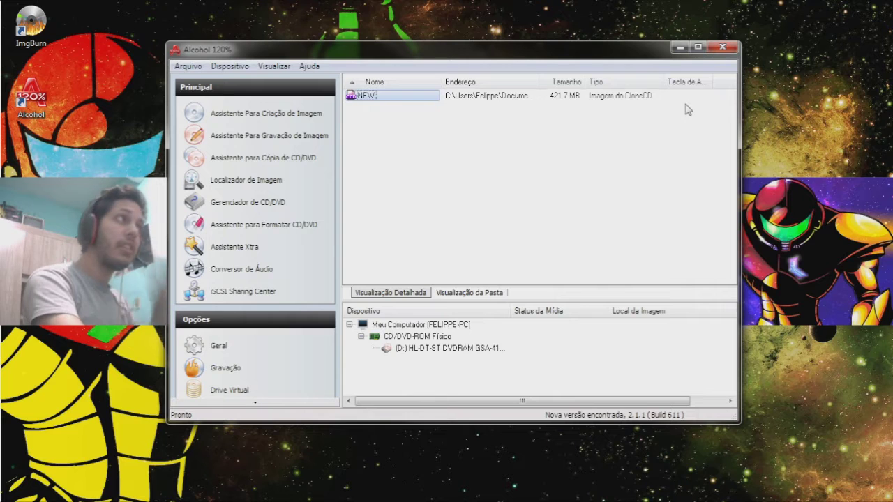
- Close Alcohol 120%, switch to ImgBurn and choose to create an image file from a disc
left_click(722, 48)
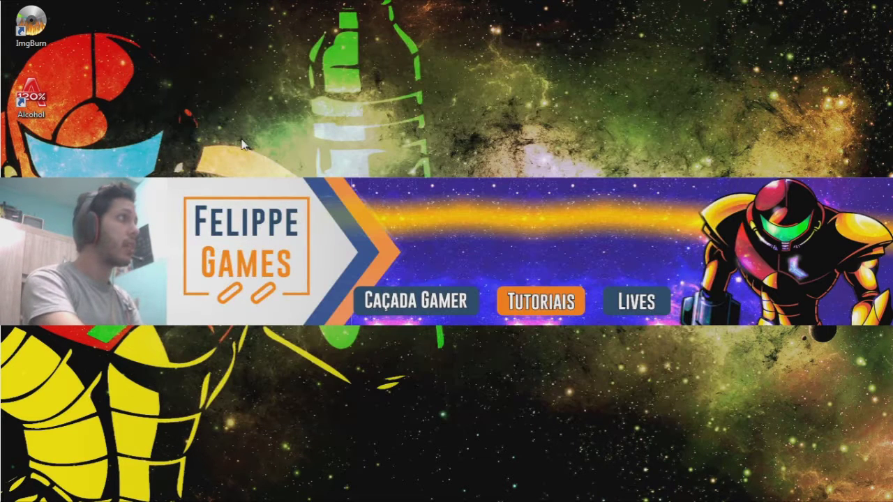
double_click(31, 27)
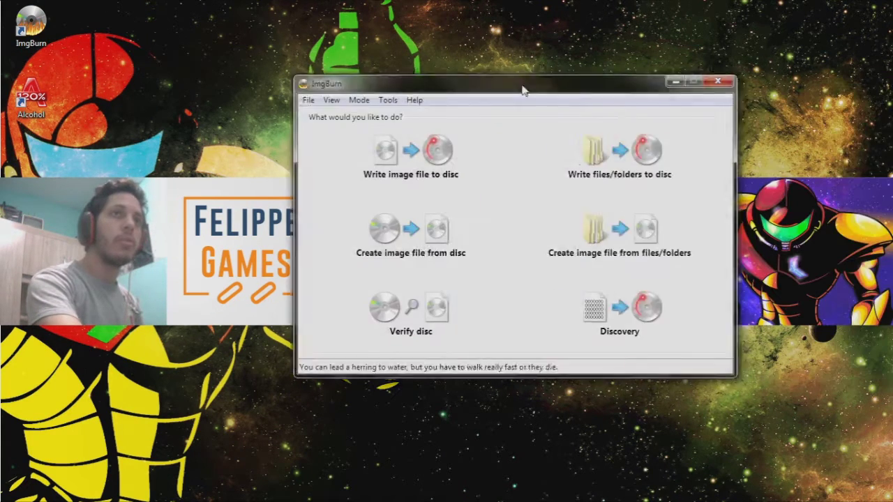
left_click_drag(524, 88, 404, 80)
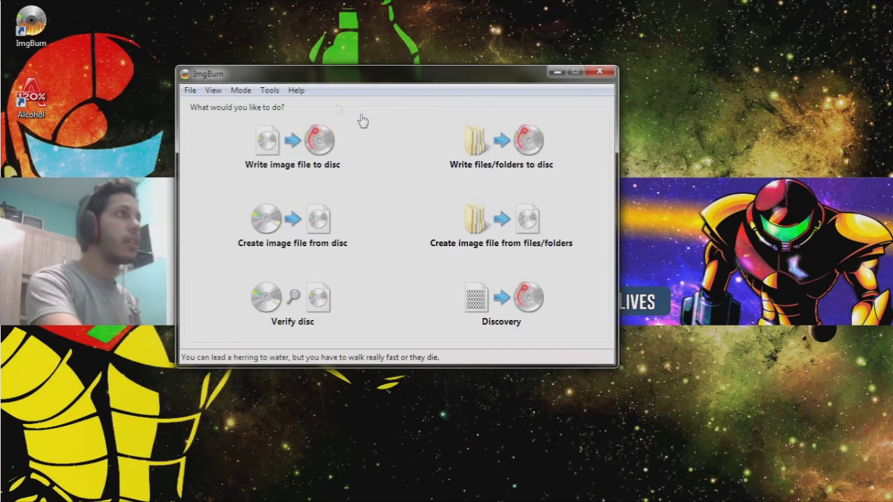
left_click_drag(317, 83, 333, 104)
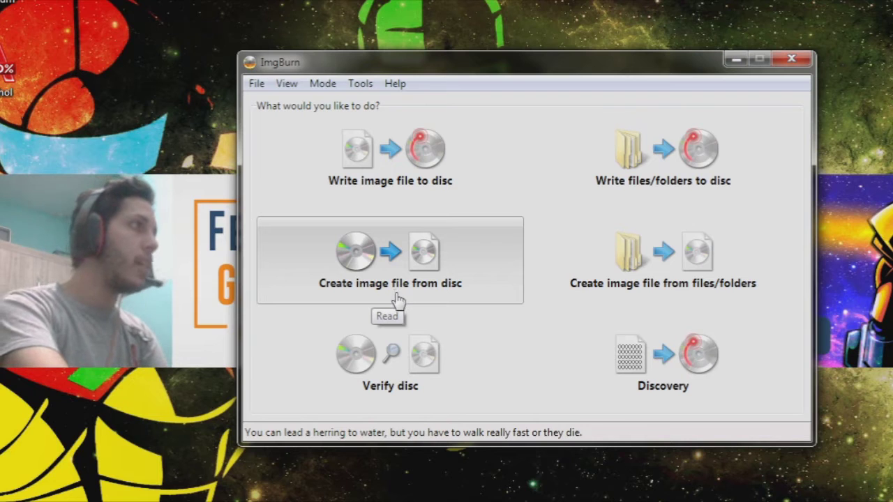
left_click(447, 287)
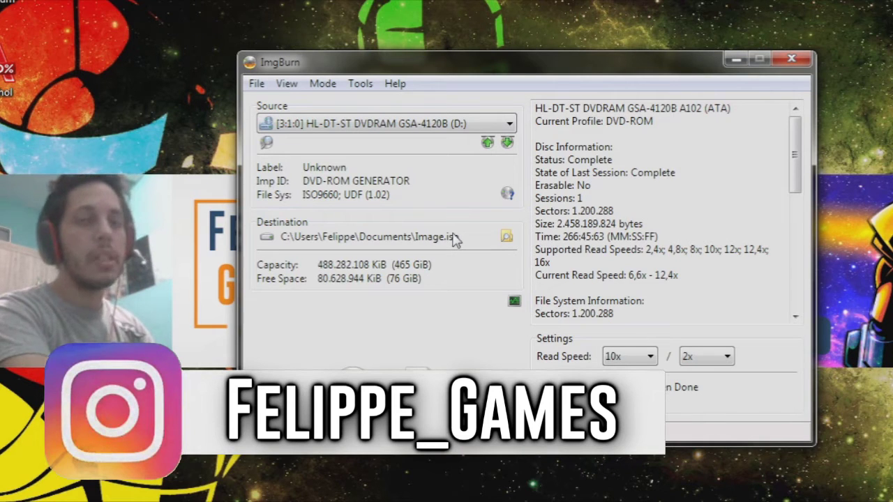
- Set both the data and the audio read speed to 4x
left_click(647, 357)
left_click(650, 375)
left_click(649, 374)
left_click(650, 375)
left_click(649, 375)
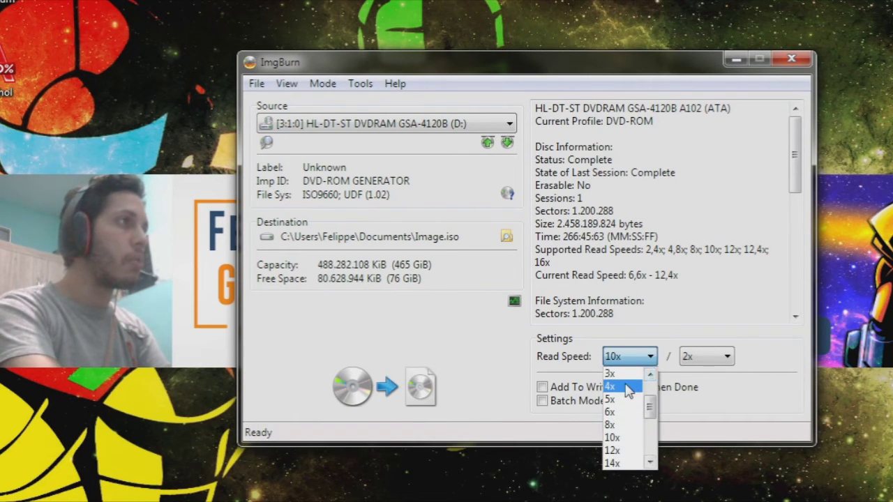
left_click(629, 388)
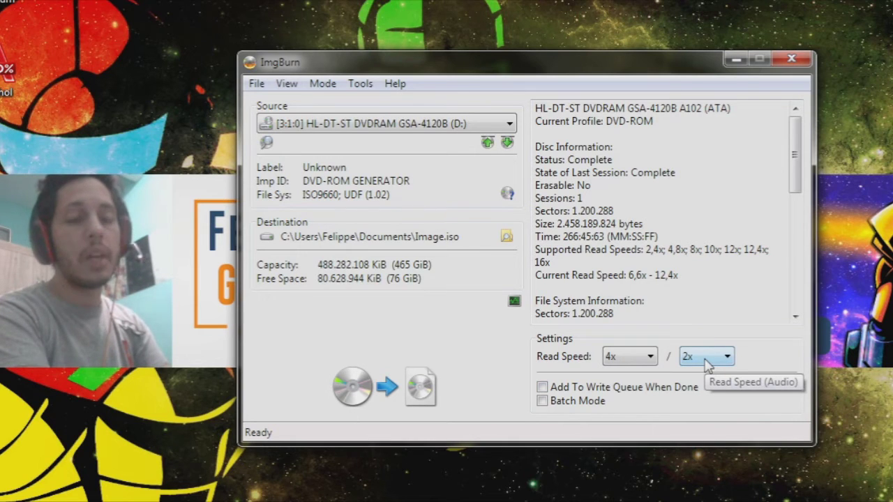
left_click(705, 364)
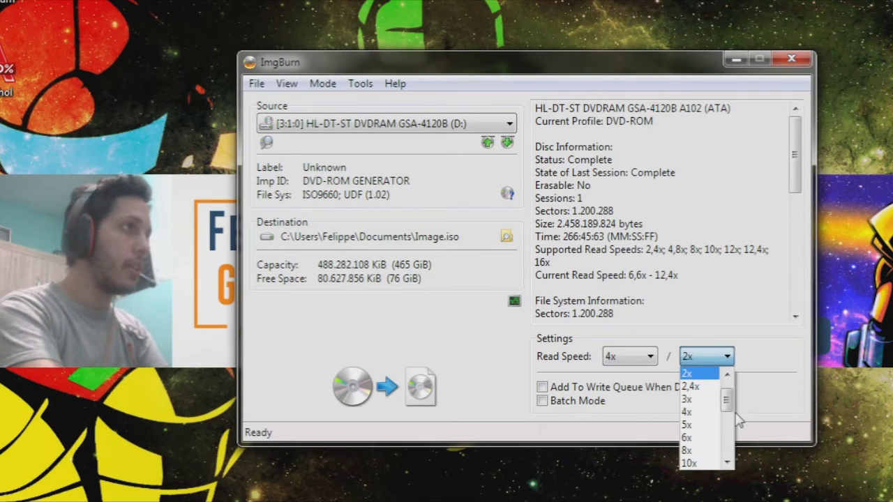
left_click(698, 412)
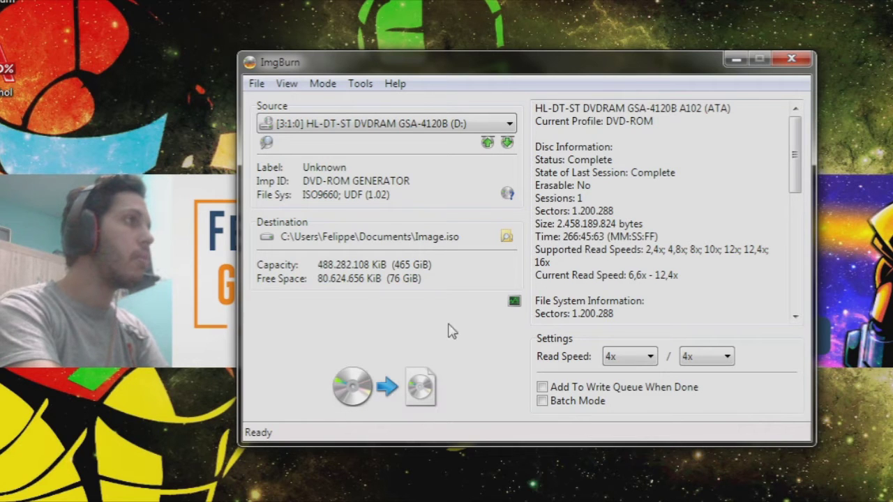
- Set the destination to an ISO file named W9 in the Documents library and start reading the disc
left_click(507, 237)
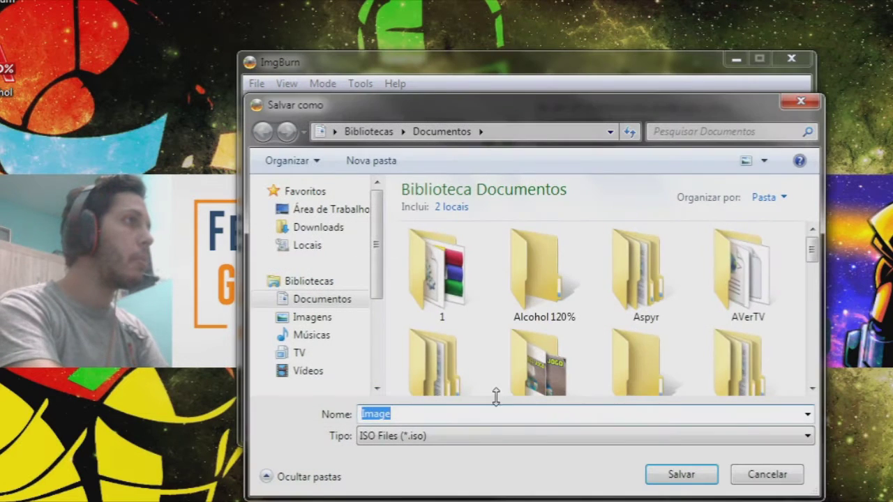
left_click(411, 436)
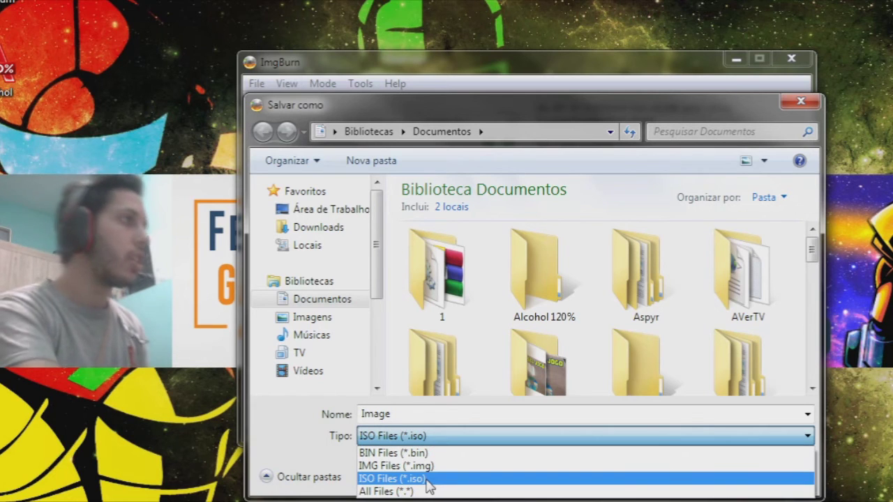
left_click(428, 480)
left_click(510, 414)
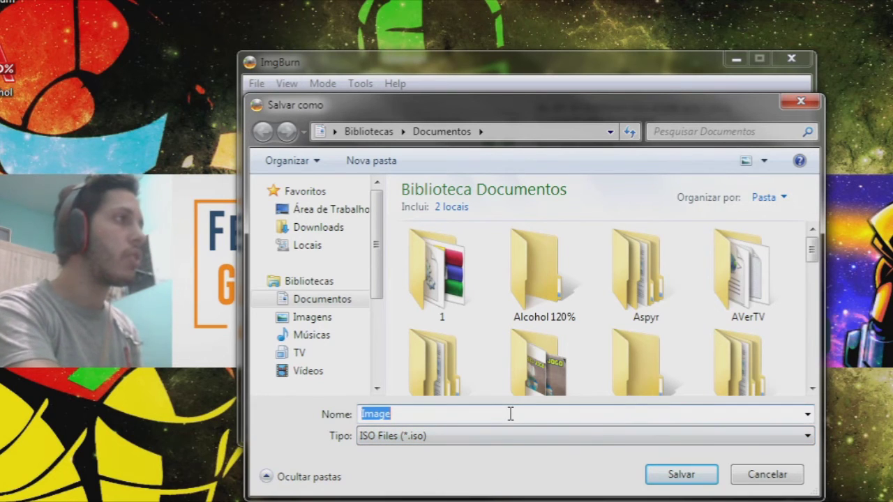
type("W9")
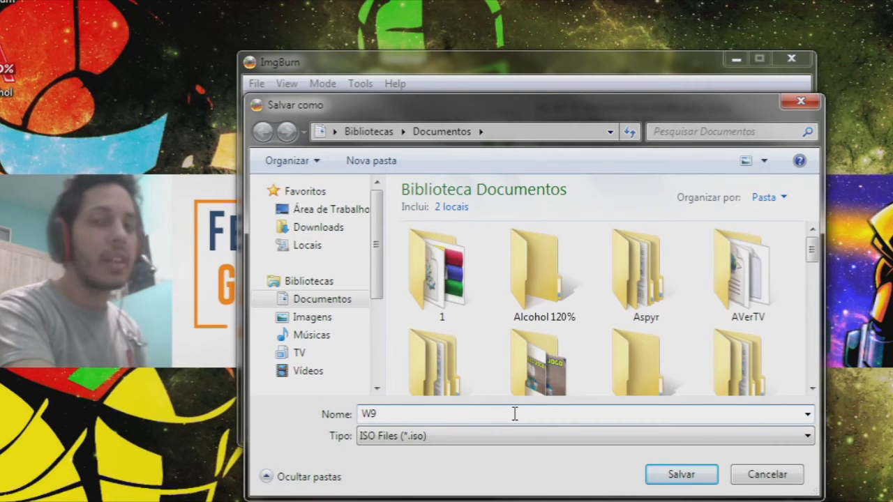
left_click(679, 475)
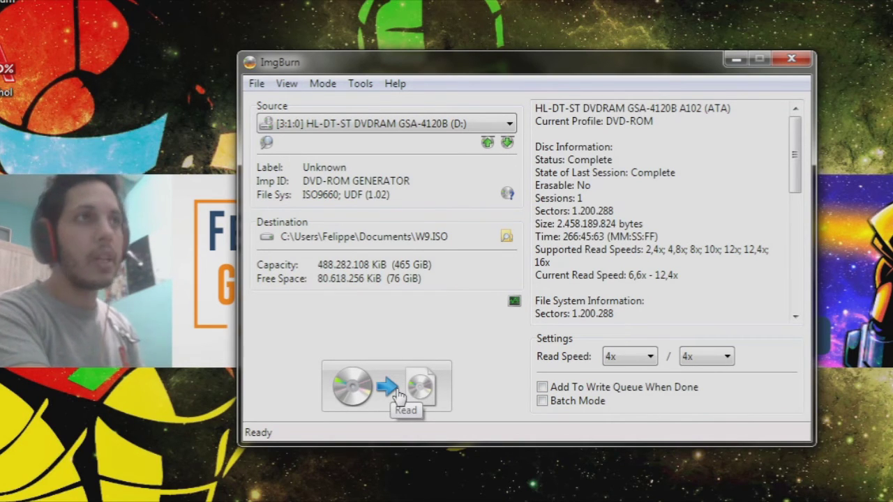
left_click(399, 394)
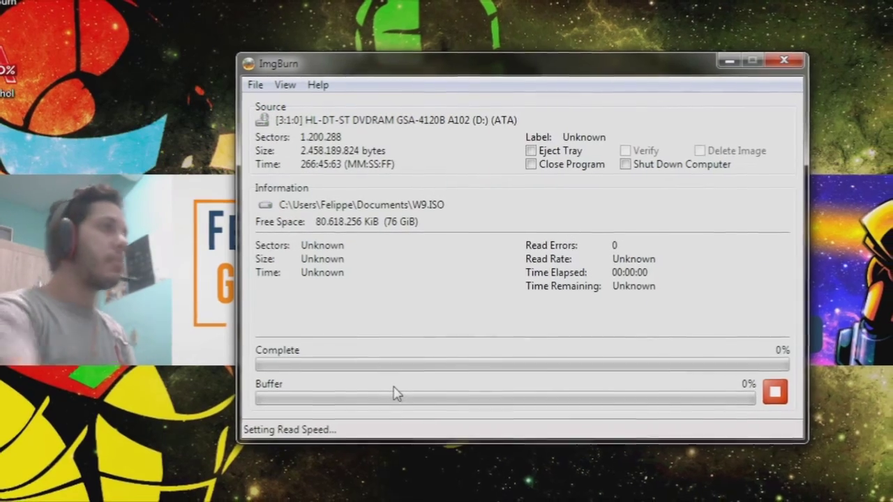